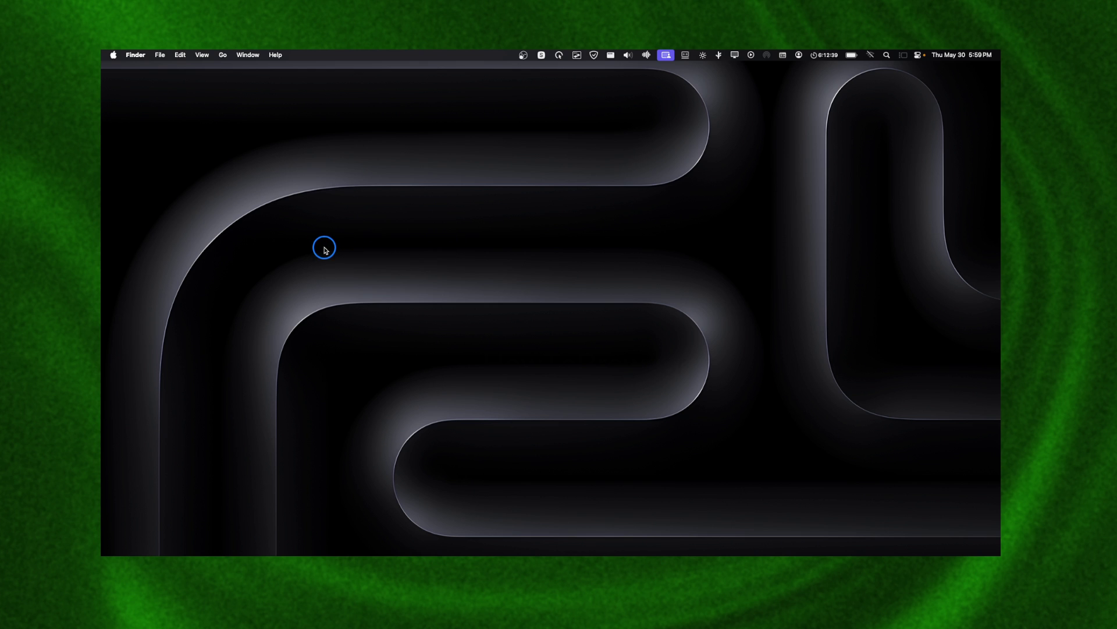
- Open the Force Quit Applications window from the Apple menu and move it toward the screen centre
click(114, 55)
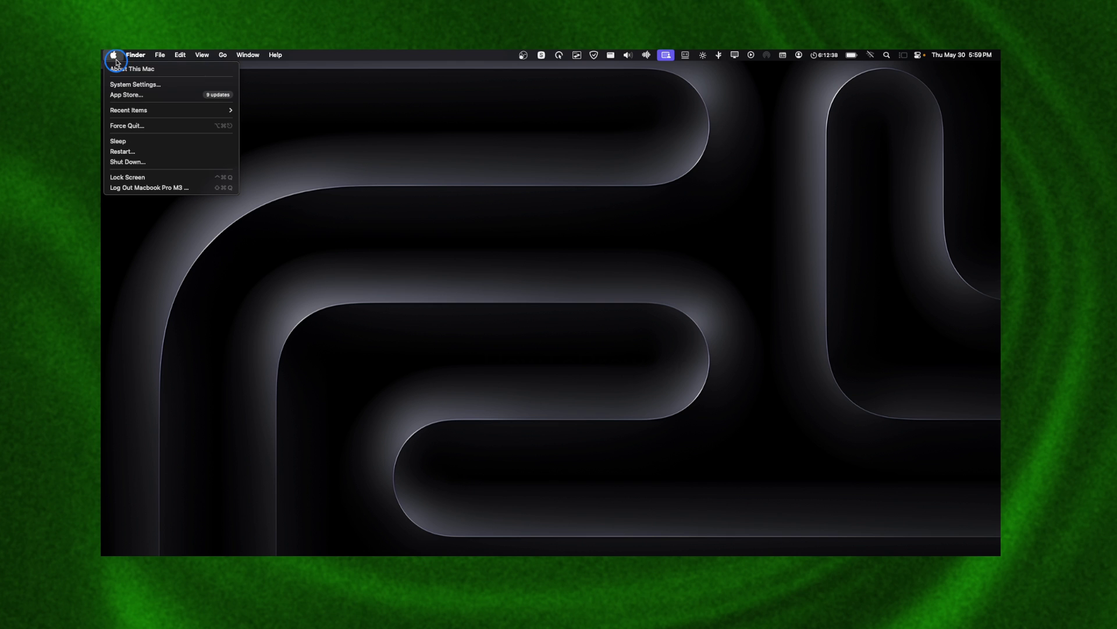
click(151, 126)
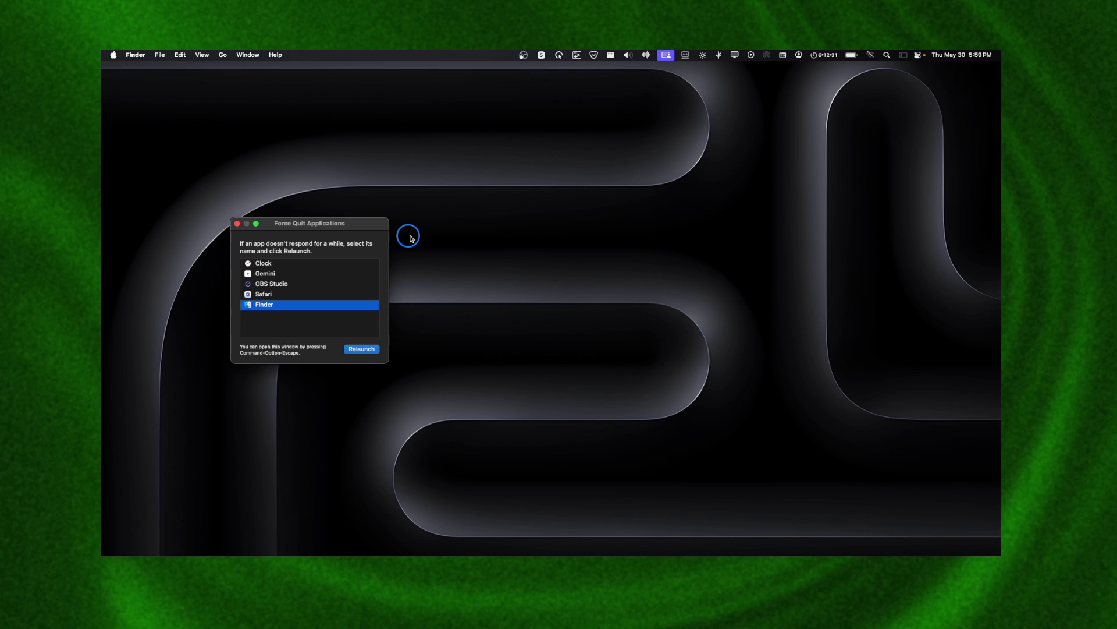
drag(370, 230, 538, 216)
- Select Gemini in the running-apps list as the app to force quit
click(462, 270)
click(456, 259)
click(454, 251)
click(456, 258)
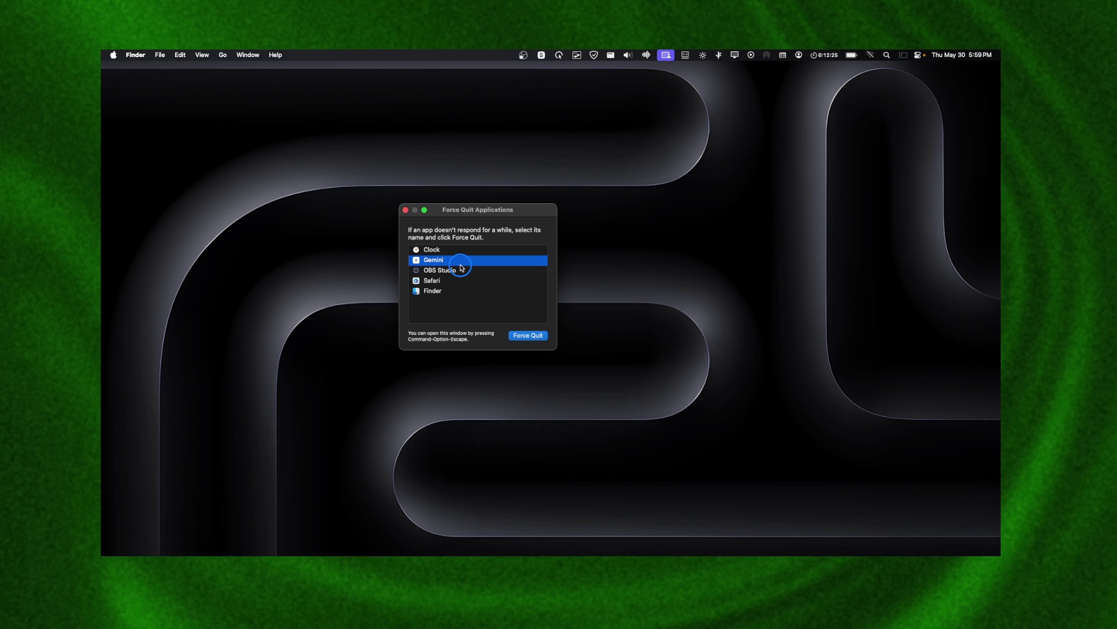
click(399, 528)
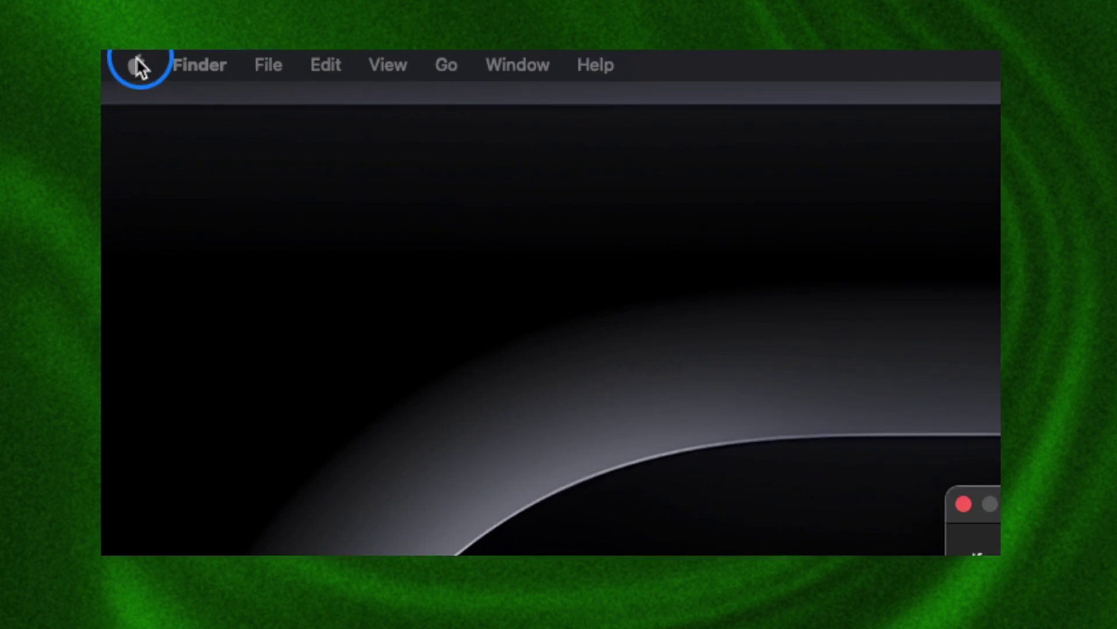
- Close the Force Quit Applications window with its red button, leaving Gemini and the other apps running
click(113, 55)
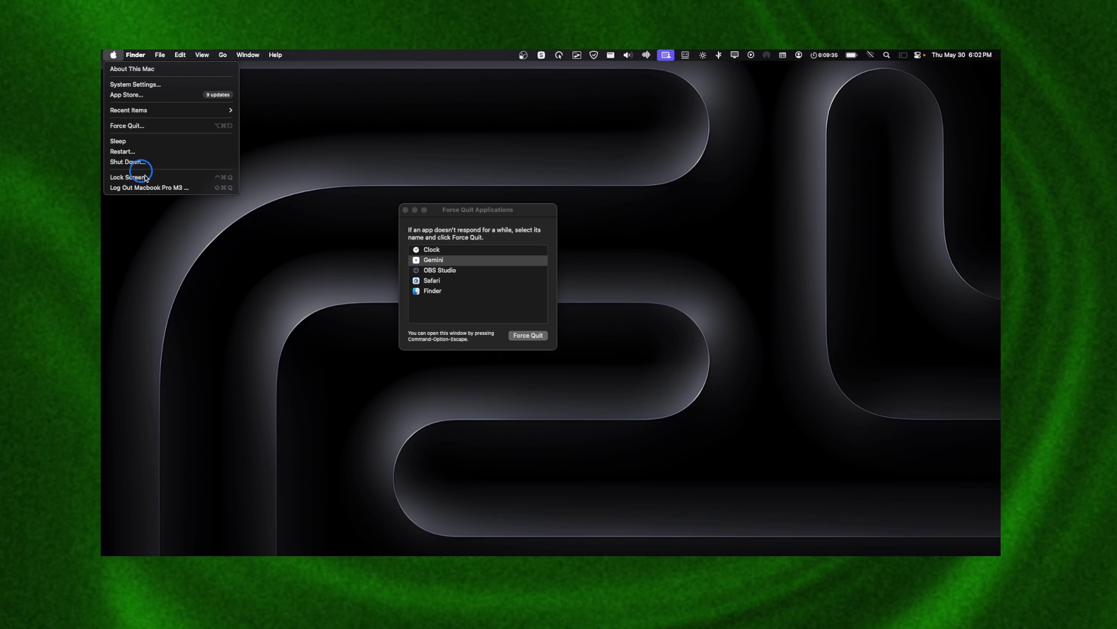
click(183, 233)
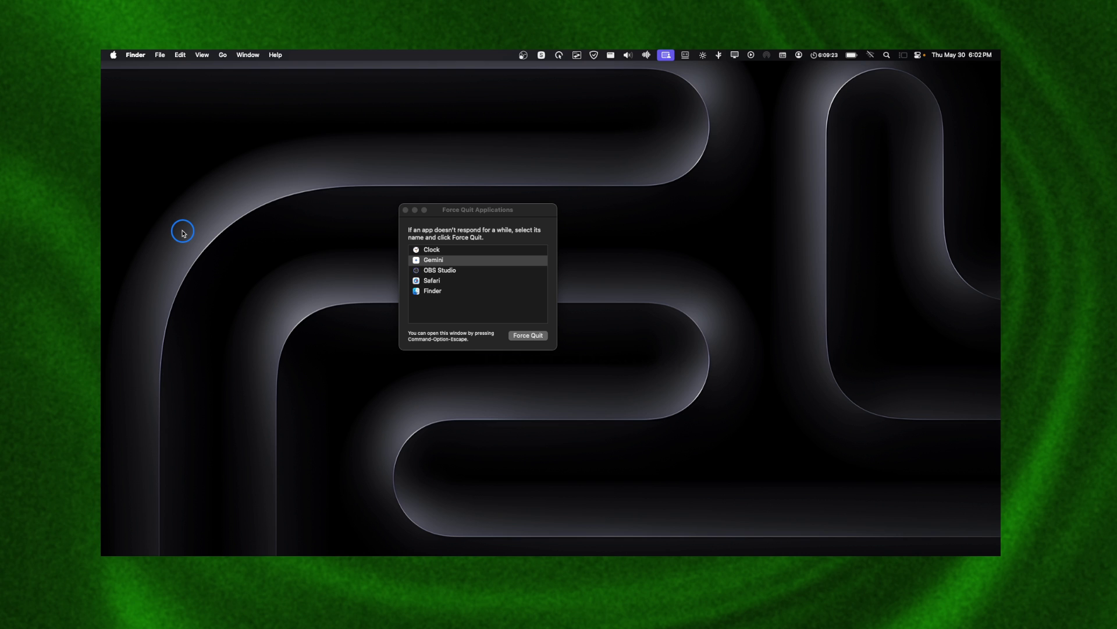
click(406, 210)
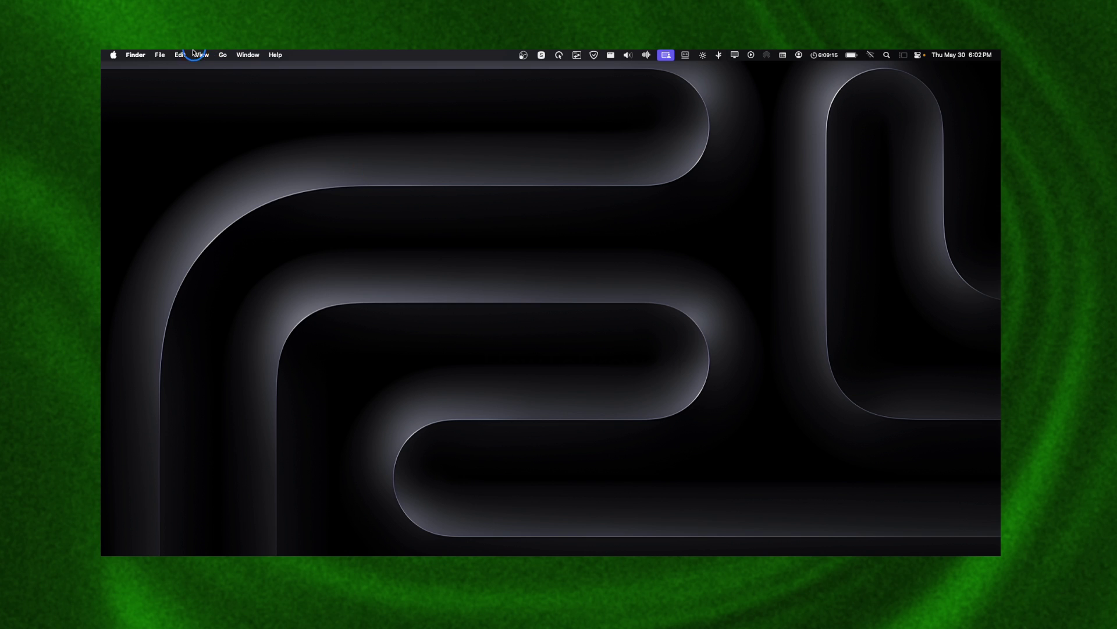
click(113, 55)
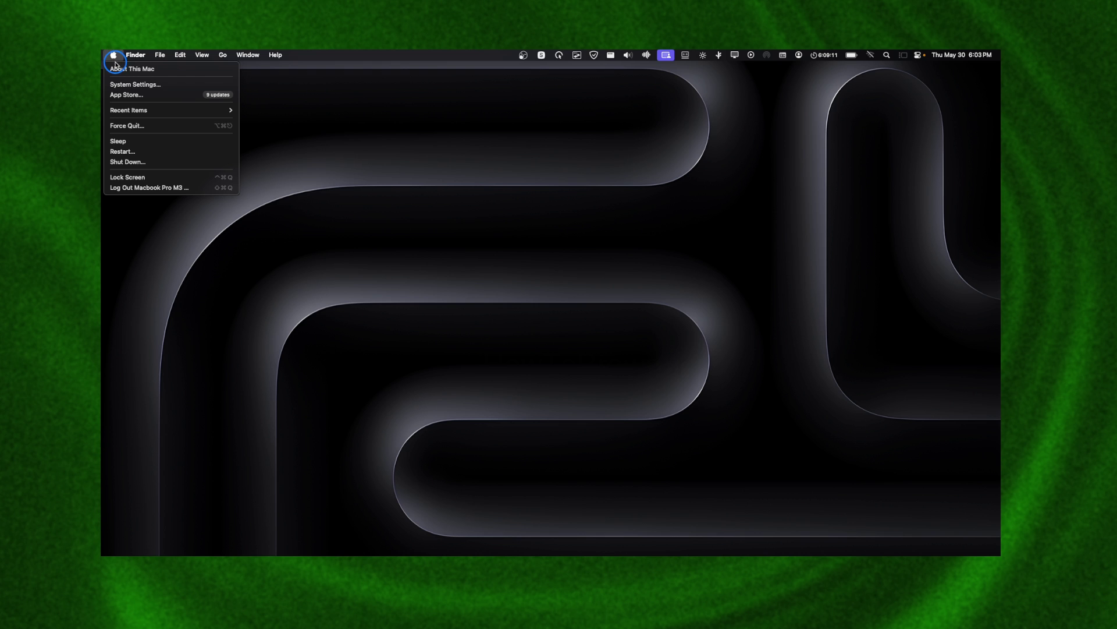
click(286, 140)
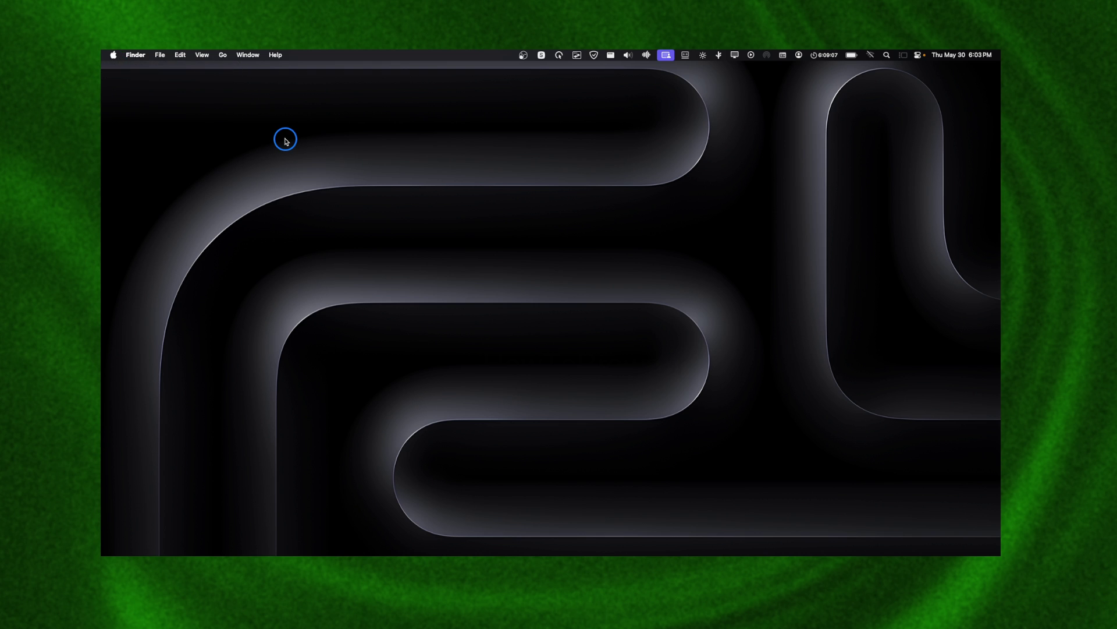
click(113, 56)
click(302, 164)
click(112, 55)
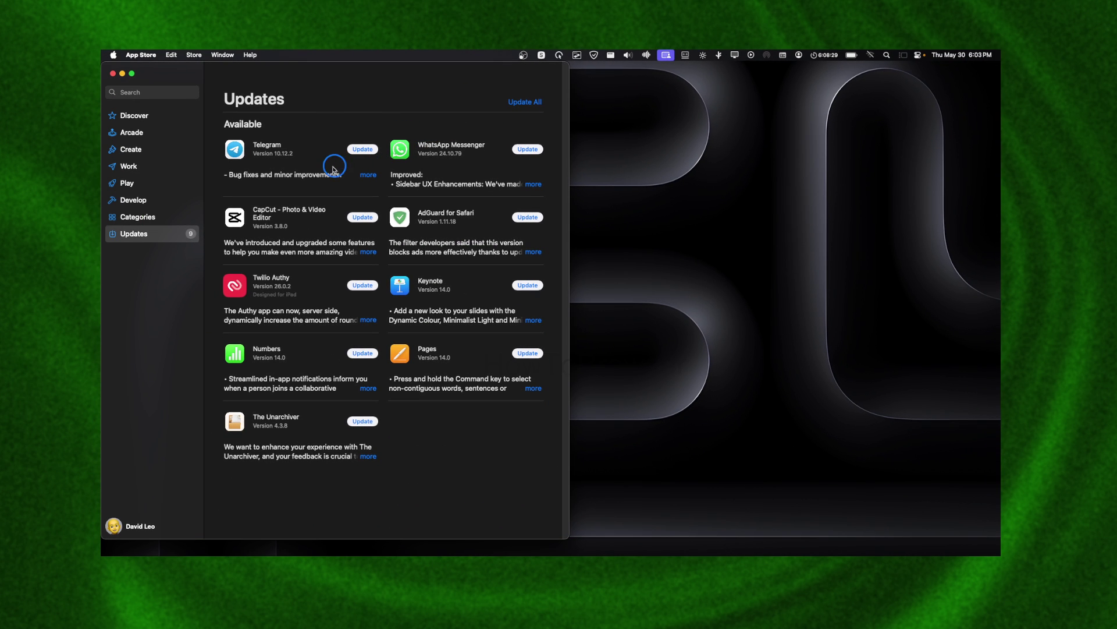
click(122, 74)
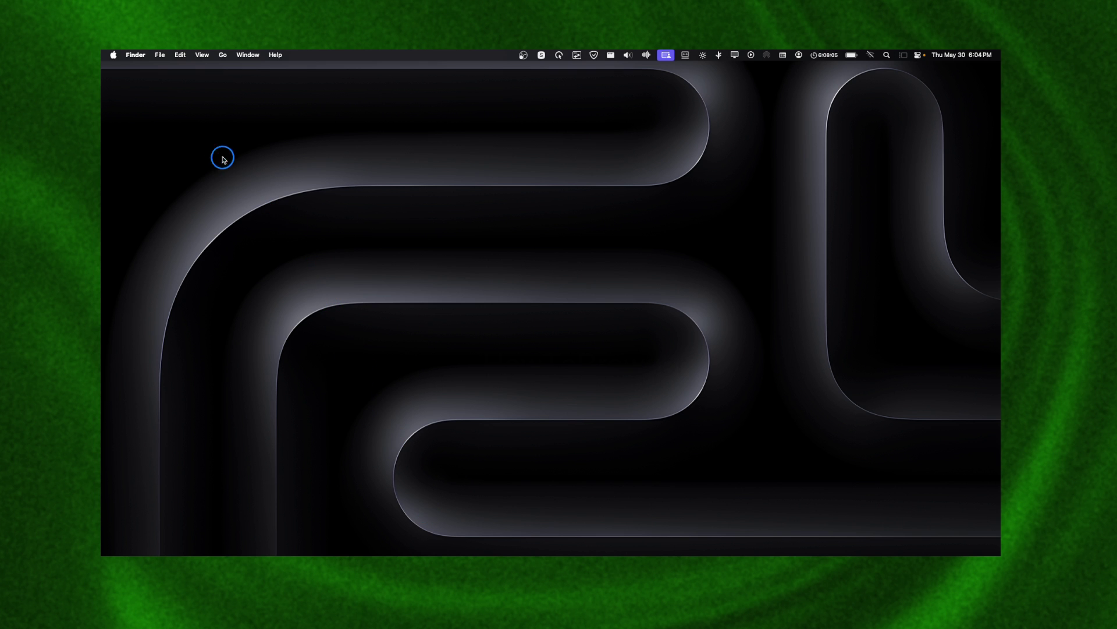
click(113, 55)
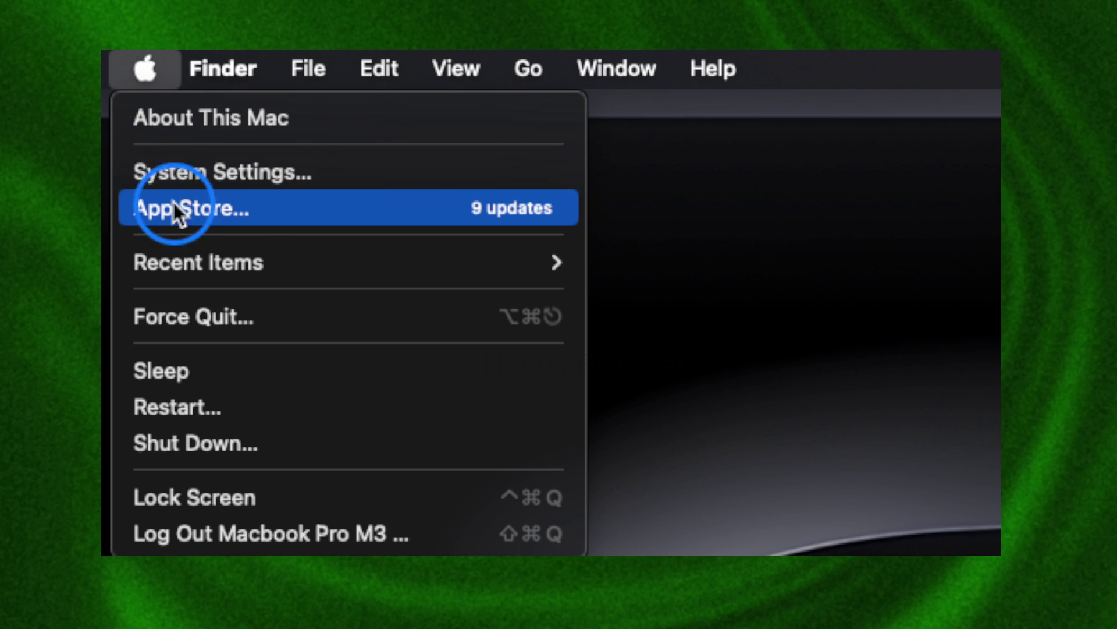
click(177, 173)
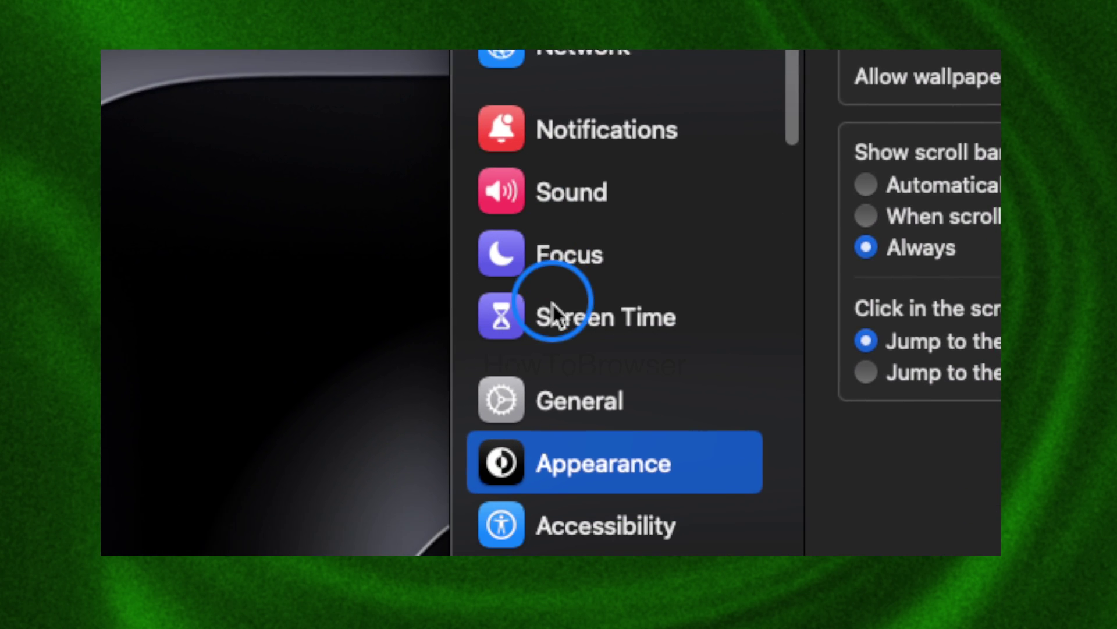
click(556, 404)
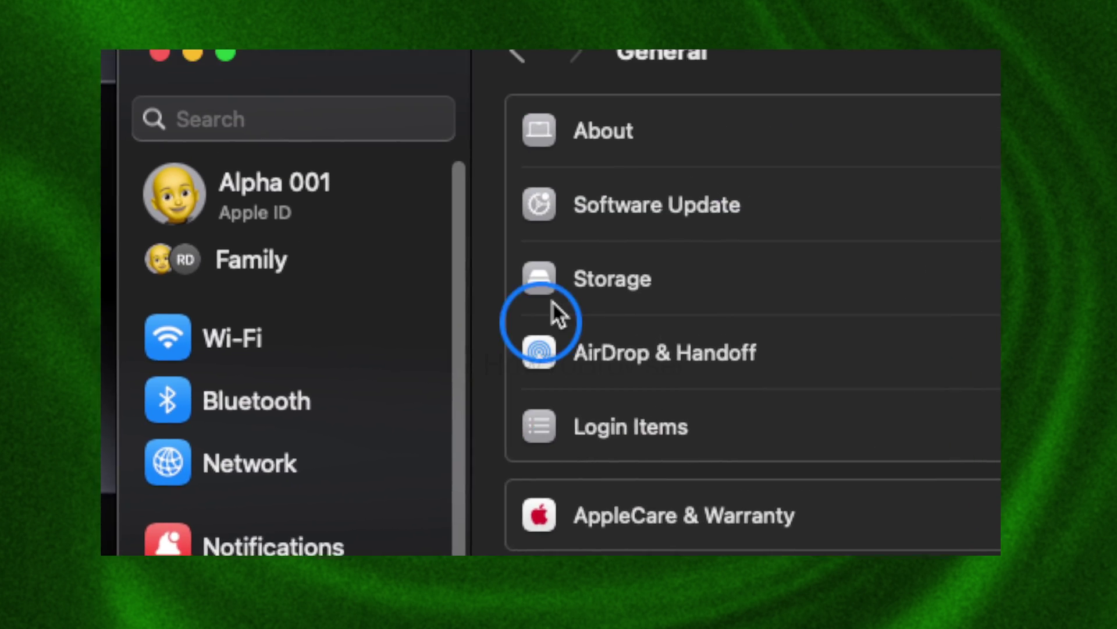
click(594, 236)
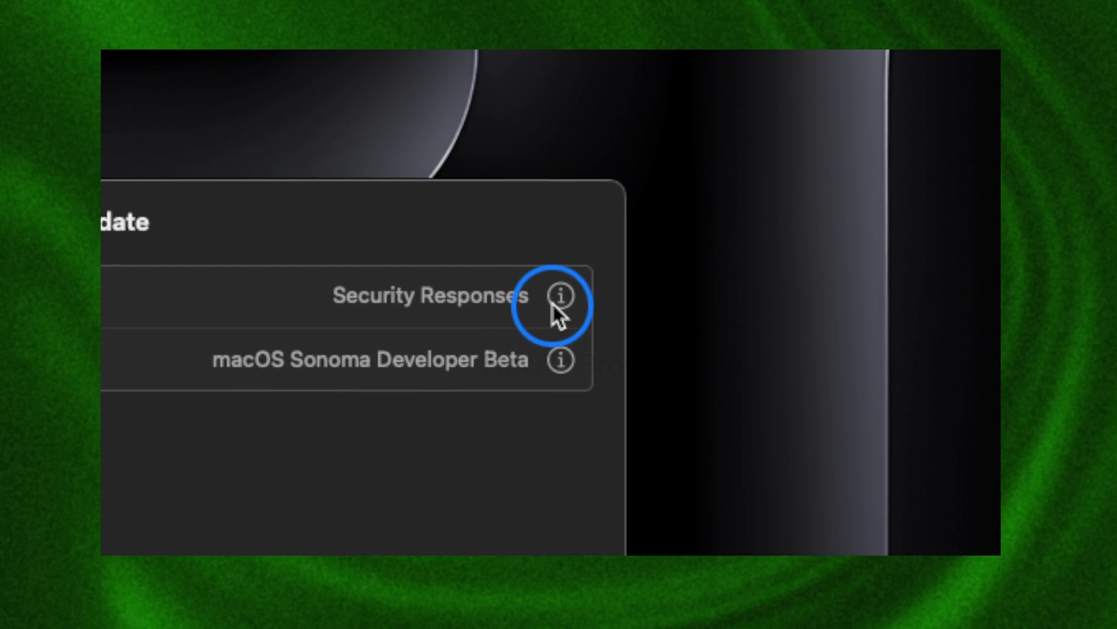
click(555, 299)
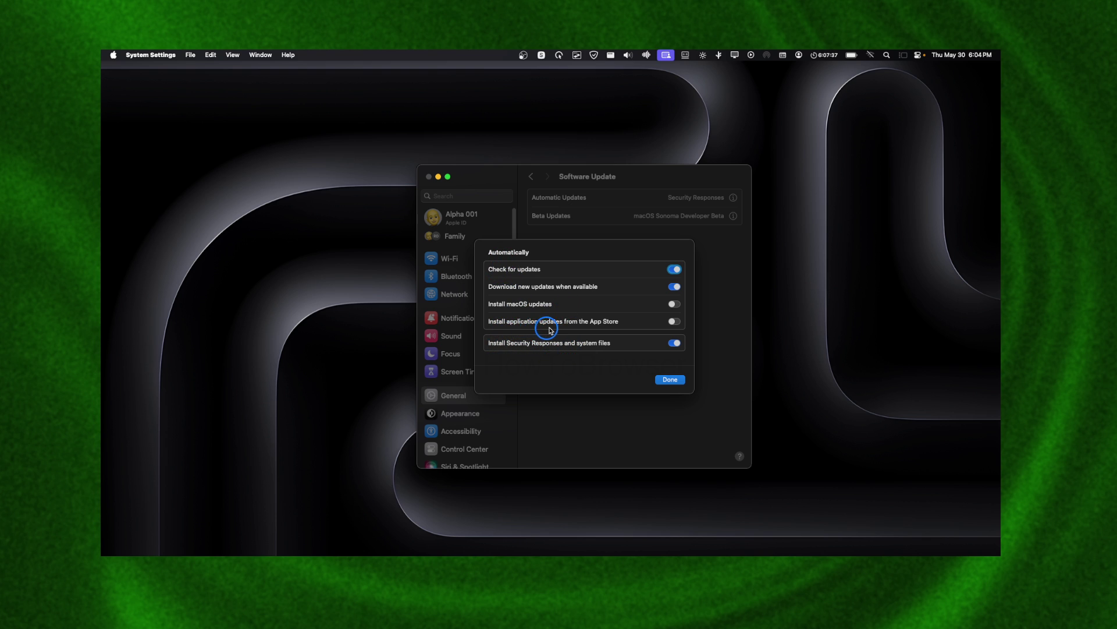
click(673, 321)
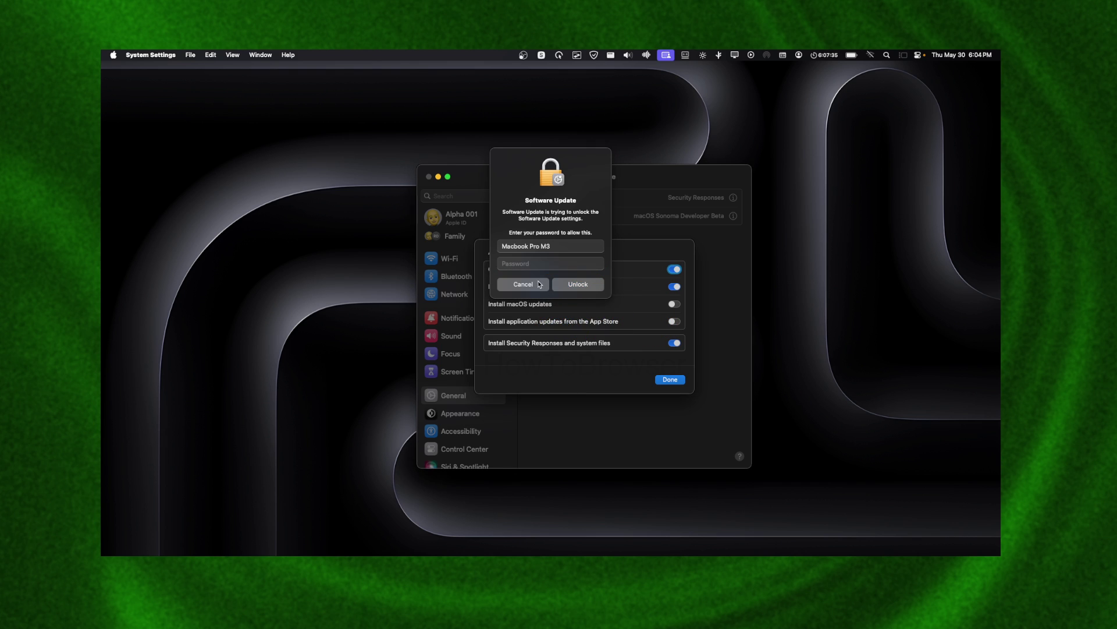
click(539, 284)
click(670, 380)
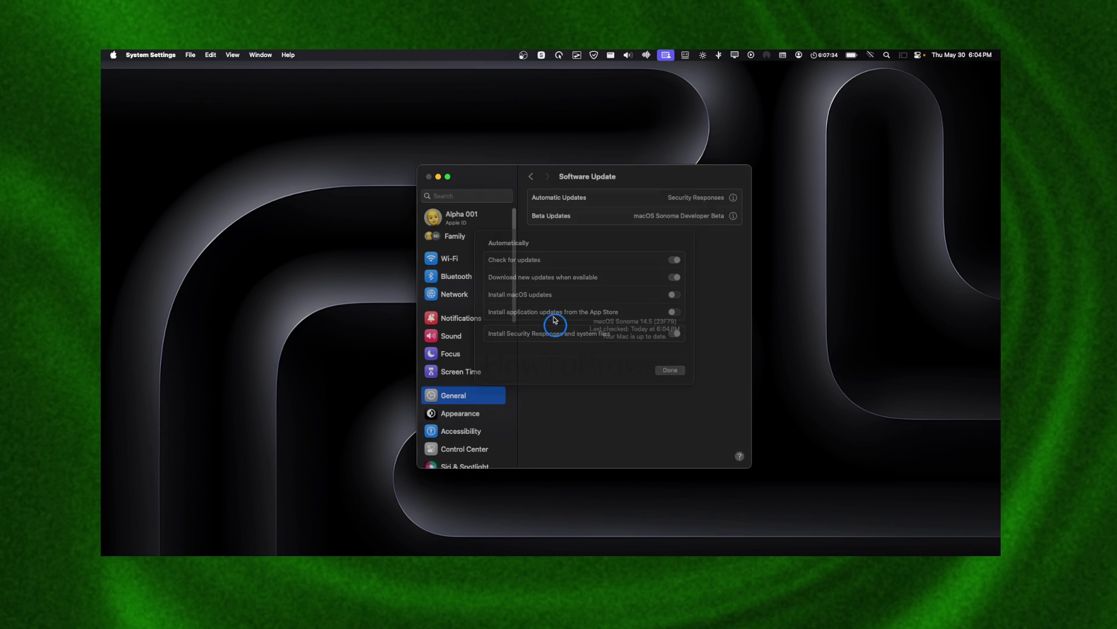
click(429, 176)
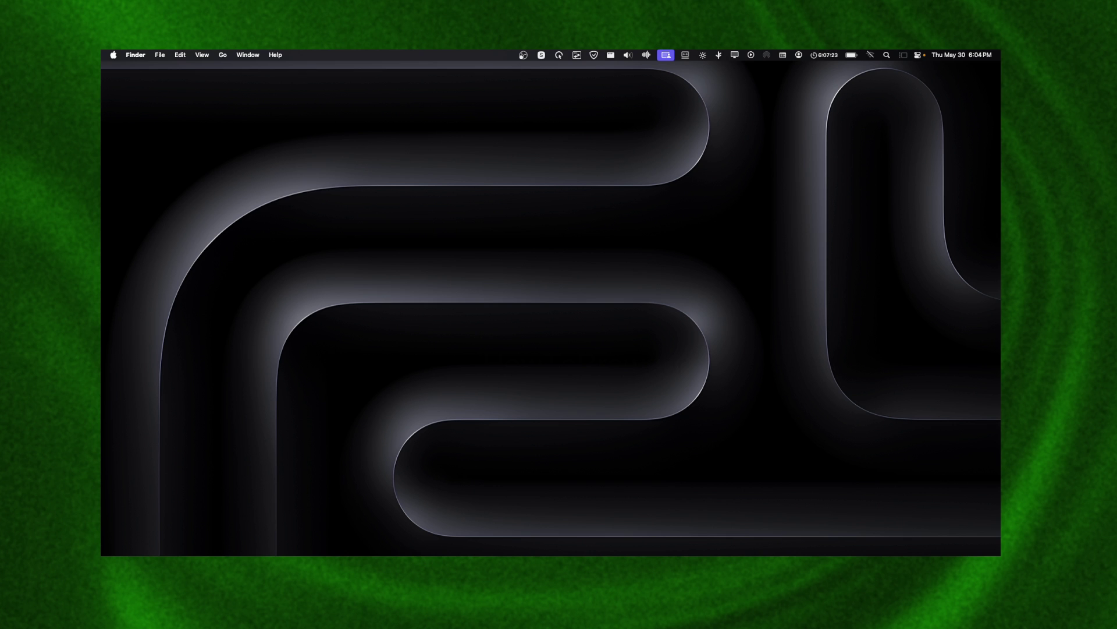
- Show Privacy & Security's Security section: apps allowed from the App Store and identified developers
click(113, 54)
click(132, 84)
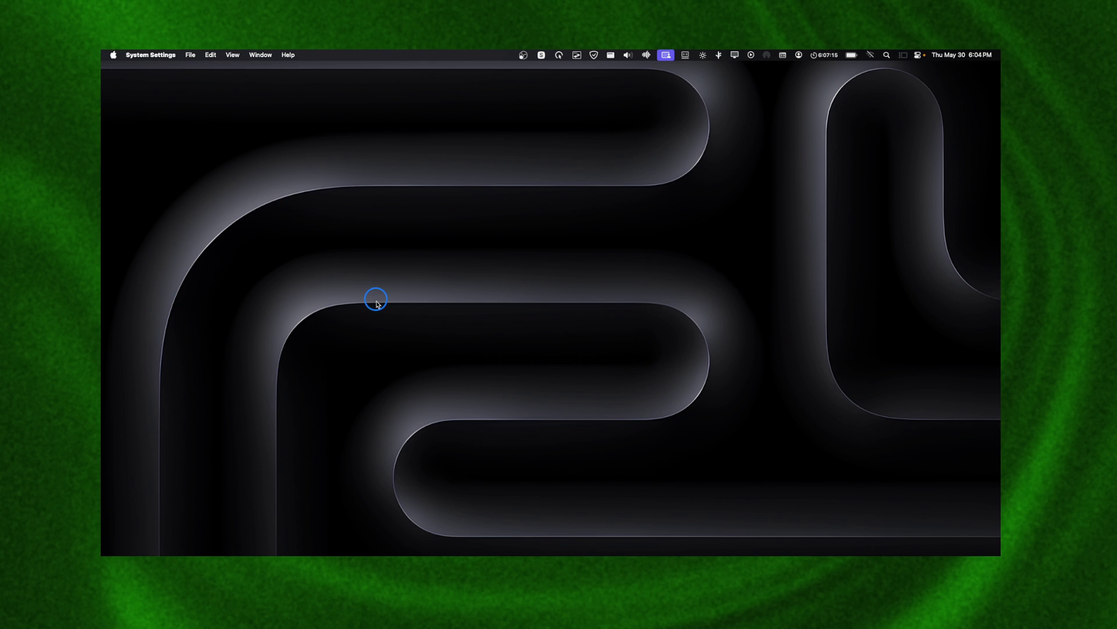
scroll(450, 350, down, 5)
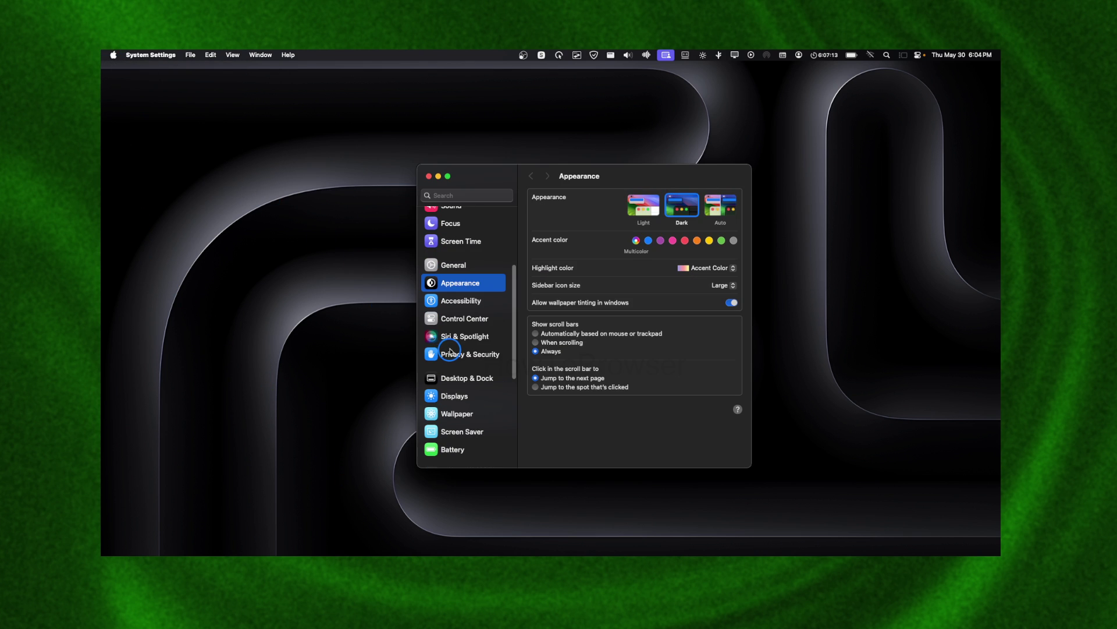
click(454, 357)
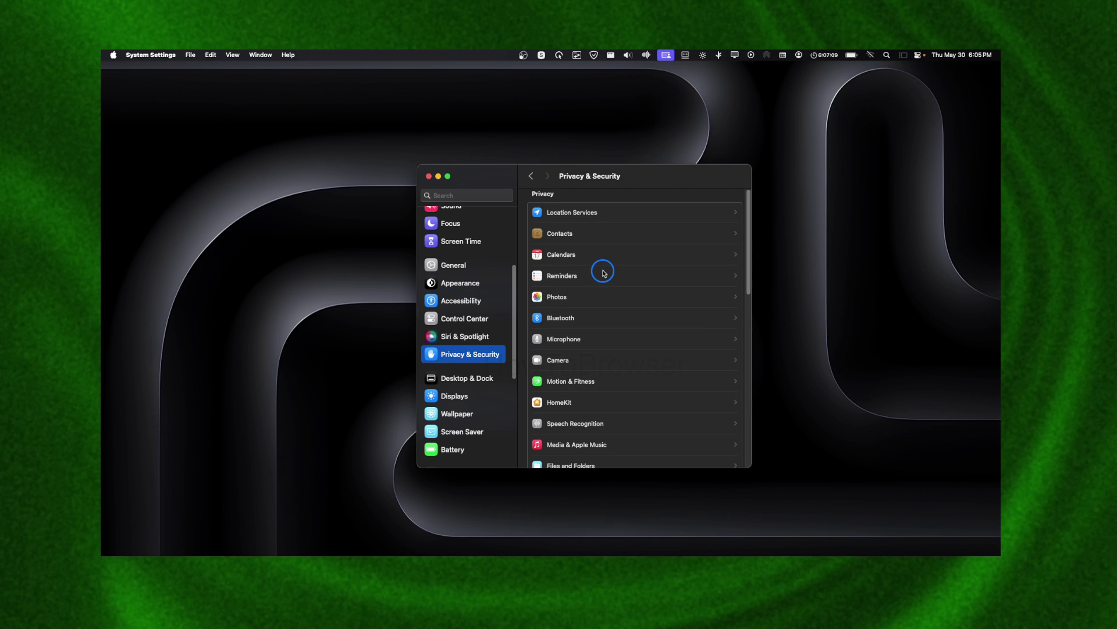
scroll(629, 252, down, 10)
scroll(631, 256, down, 6)
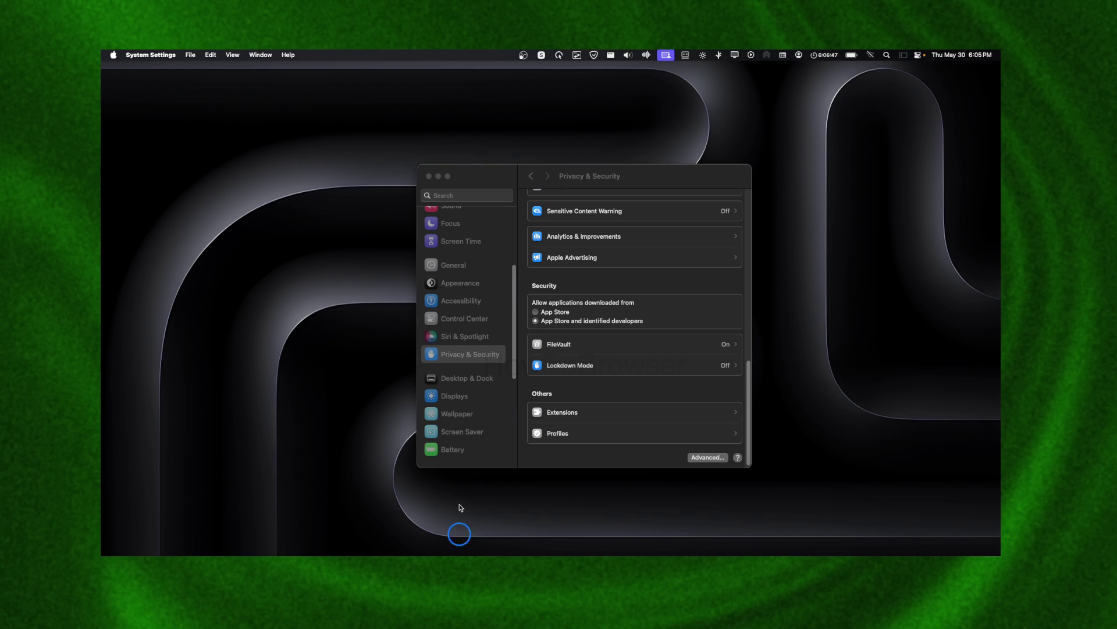
- Place AppCleaner beside System Settings and remove Freeform's 10 found files totalling 35.7 MB
drag(332, 331, 324, 211)
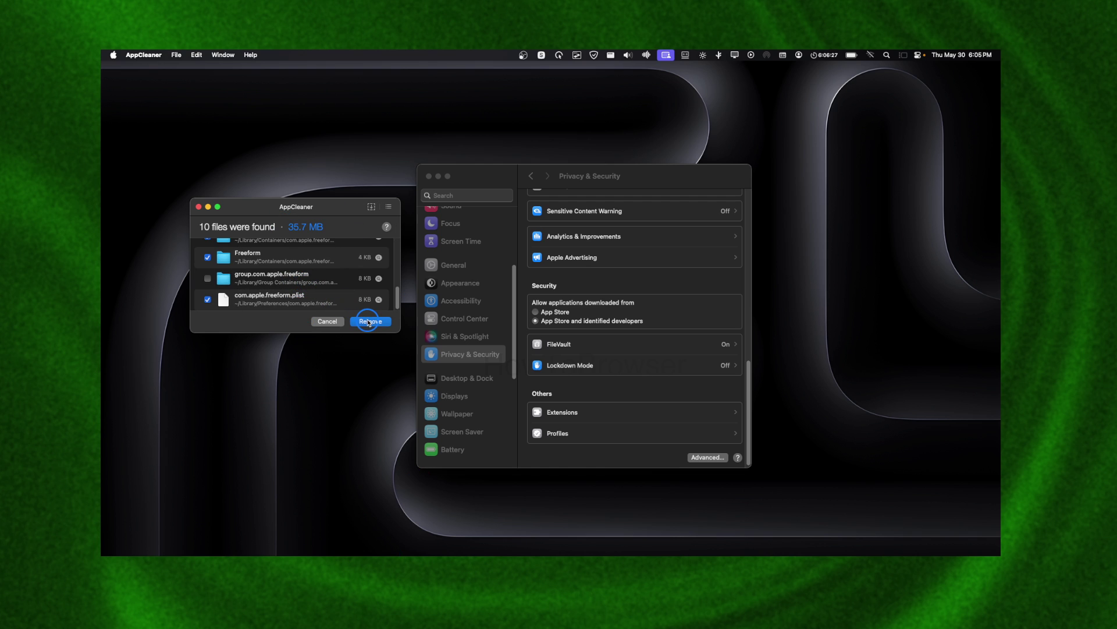
click(333, 322)
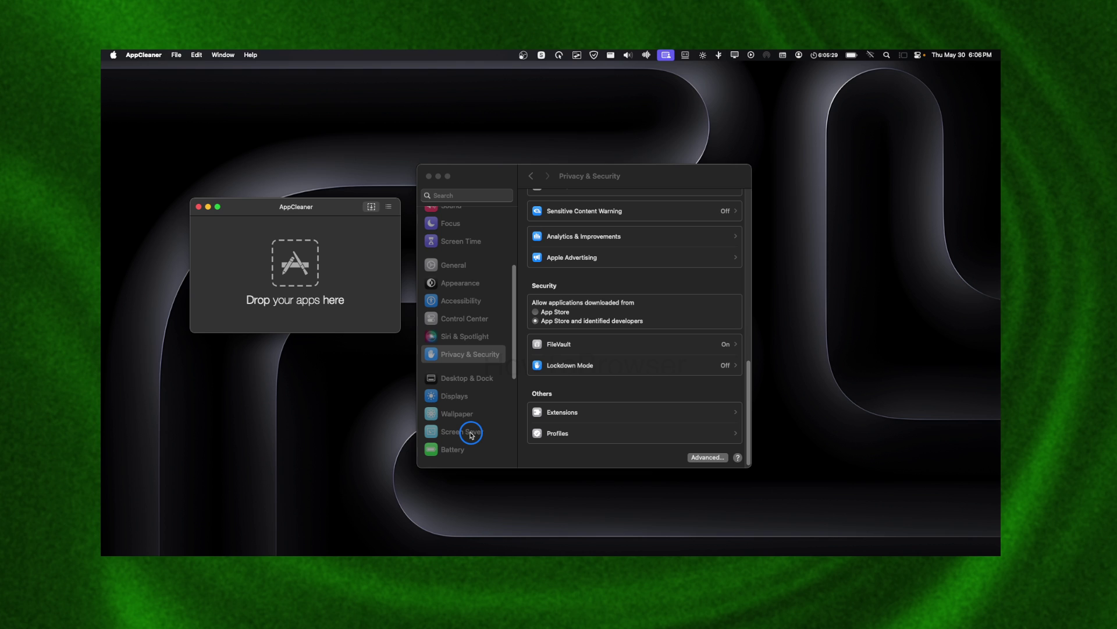
- Arrange the AppCleaner and Privacy & Security windows side by side
drag(301, 205, 288, 172)
drag(458, 175, 432, 175)
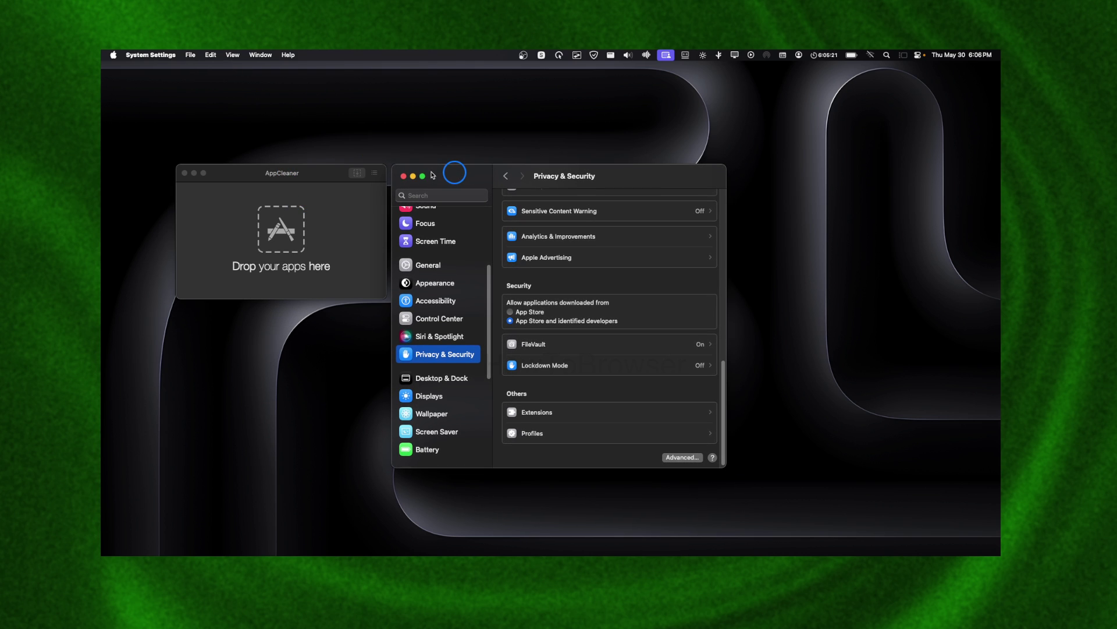
drag(432, 175, 449, 175)
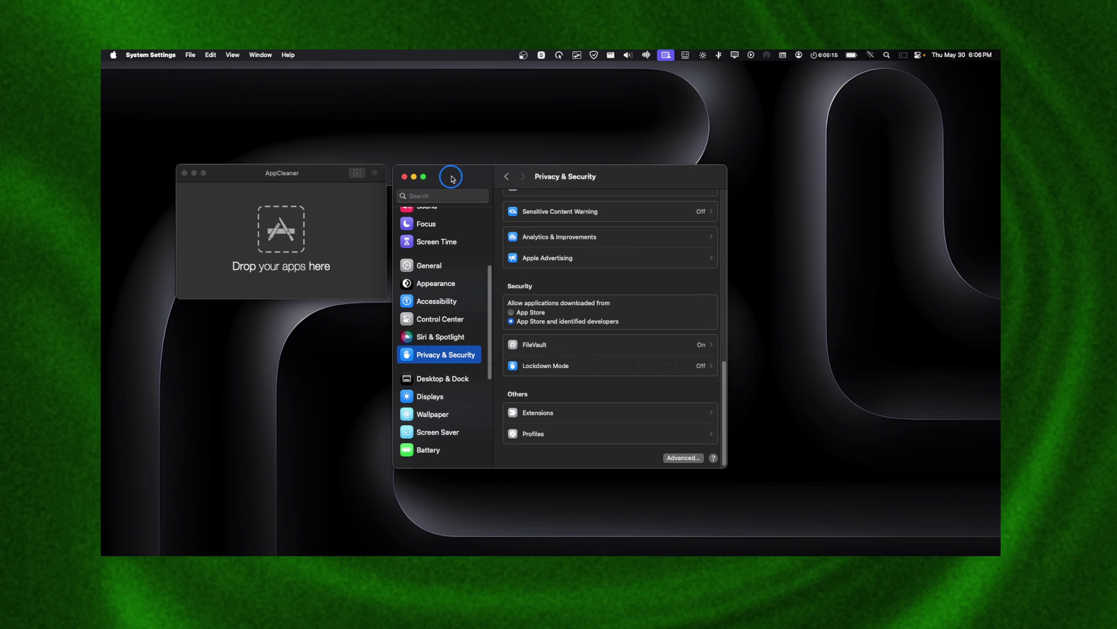
click(414, 197)
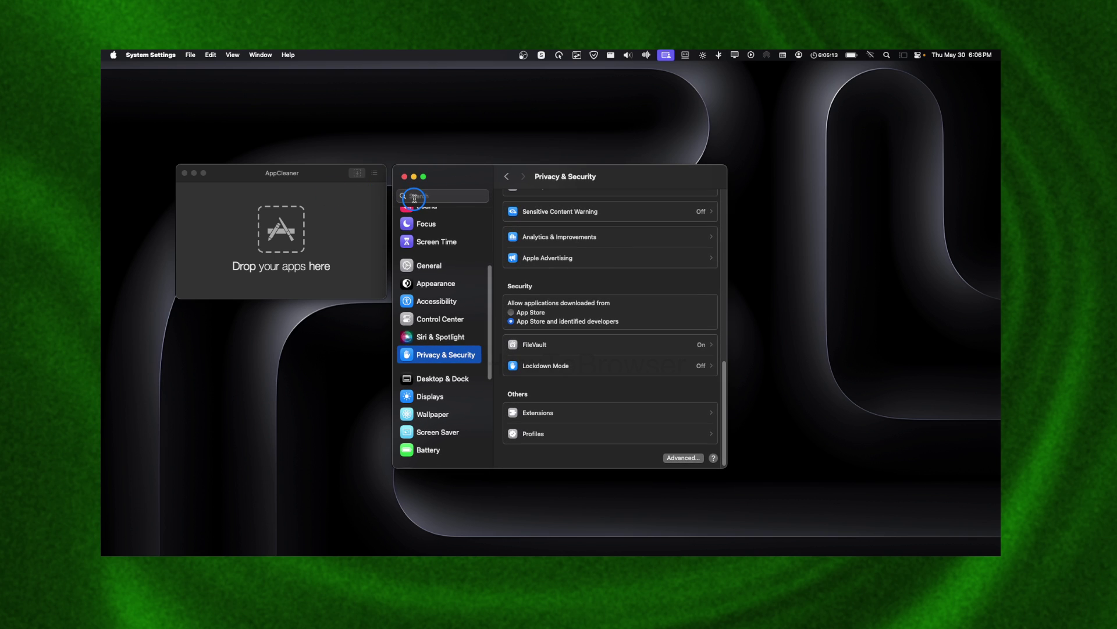